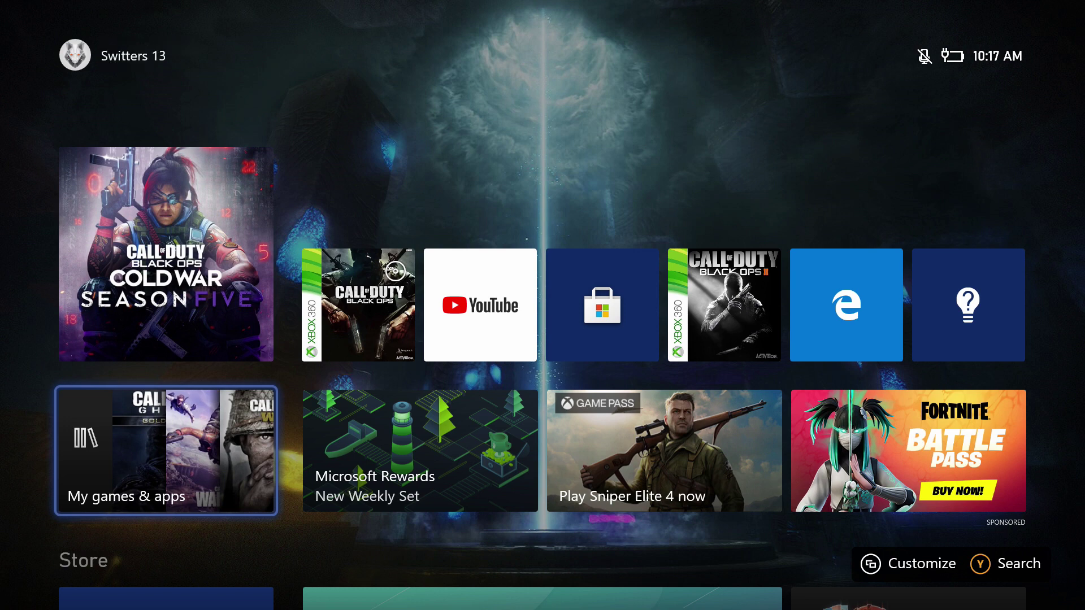
- Open the My games & apps library from the console's home screen
key("Up")
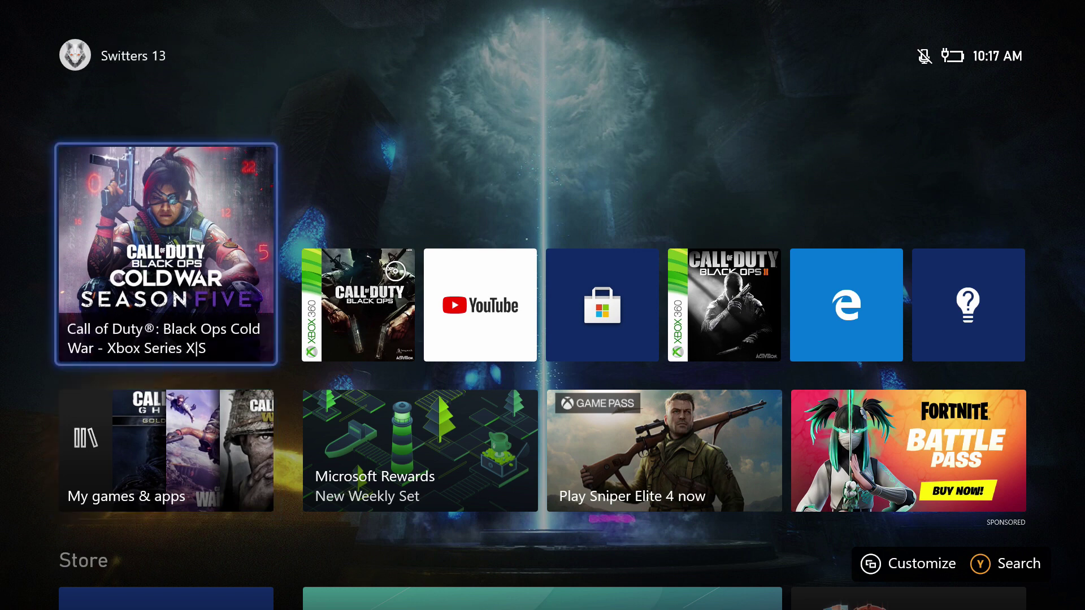
key("Right")
key("Right")
key("Right")
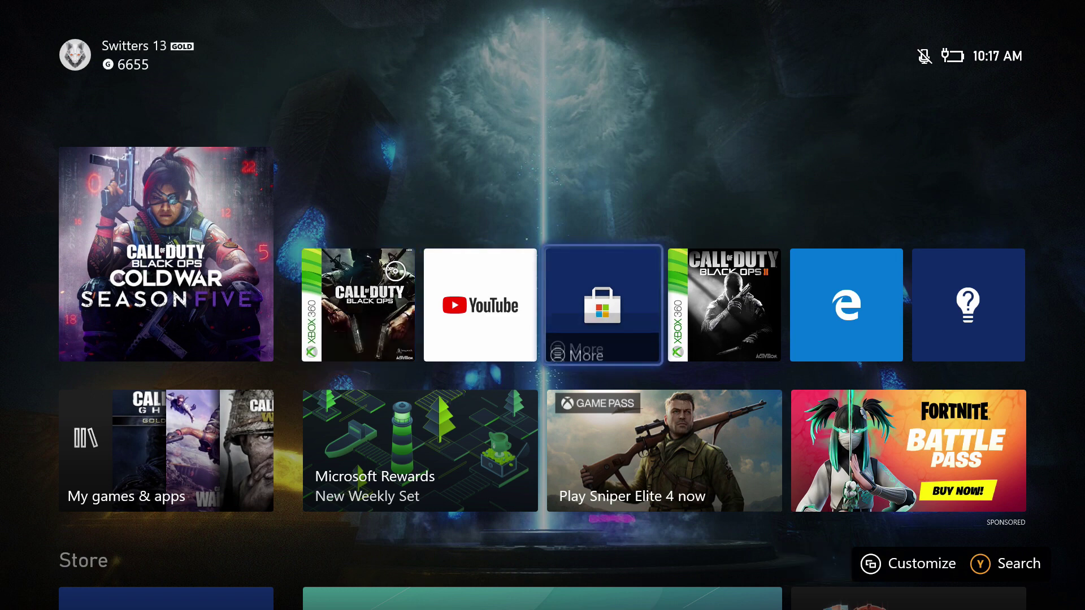
key("Down")
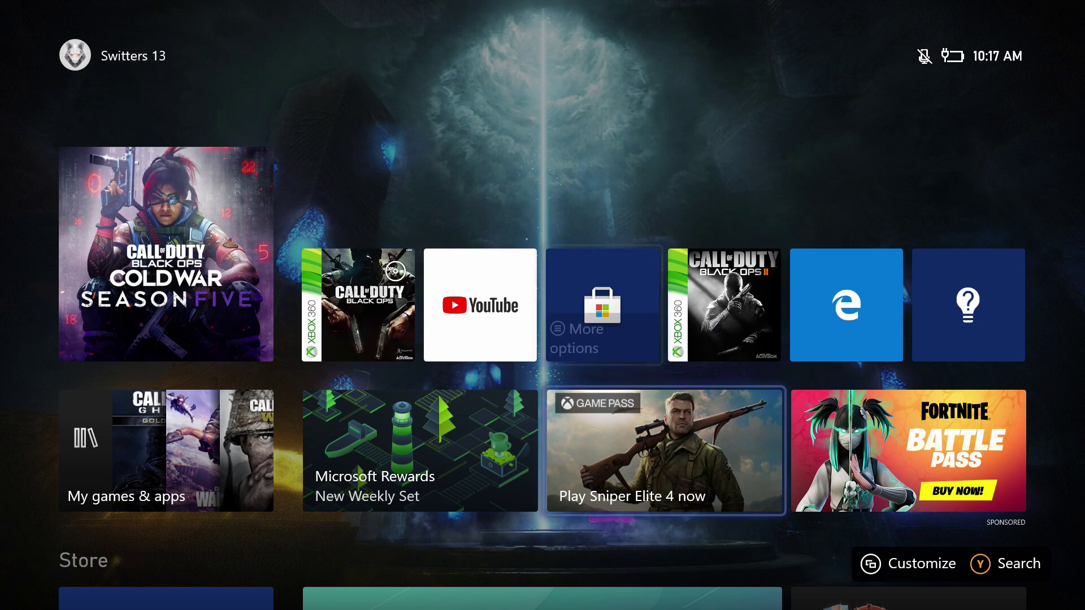
key("Left")
key("Left")
key("Return")
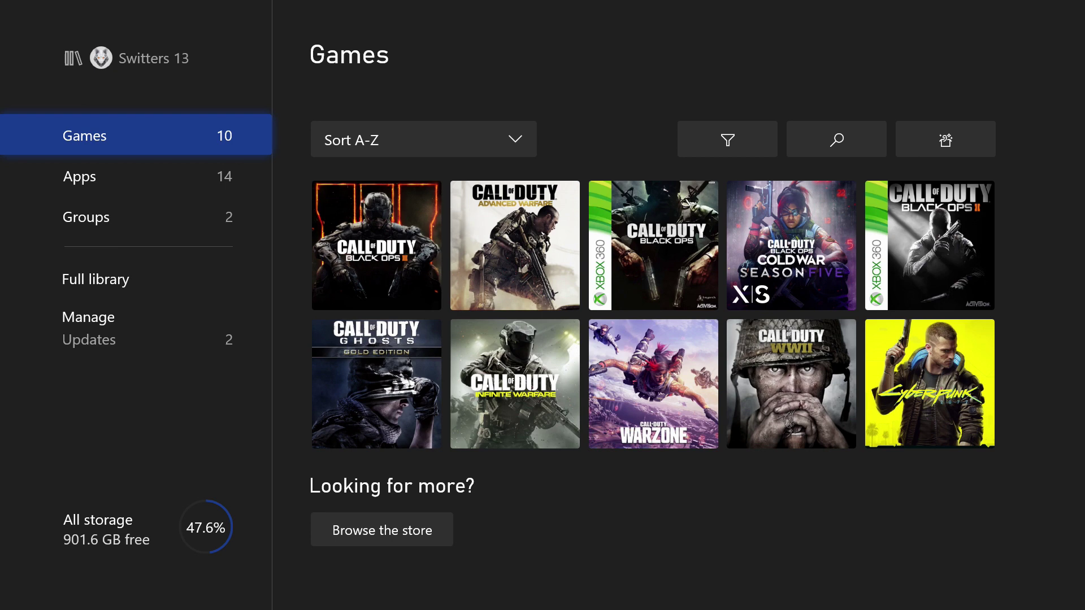
- Open the list of available game updates in the library's Manage section
key("Down")
key("Down")
key("Down")
key("Down")
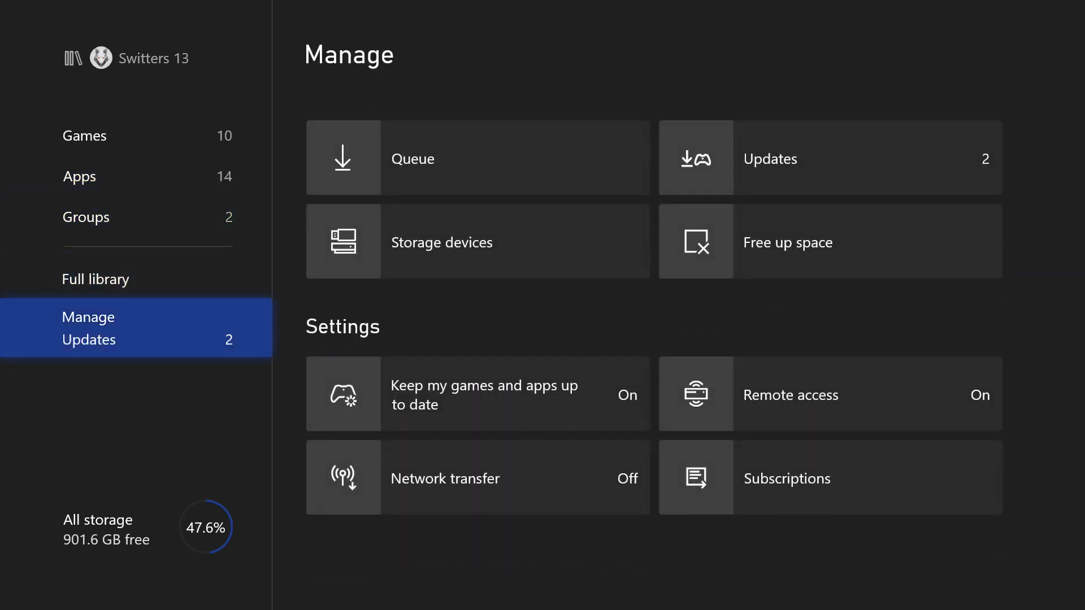
key("Right")
key("Right")
key("Return")
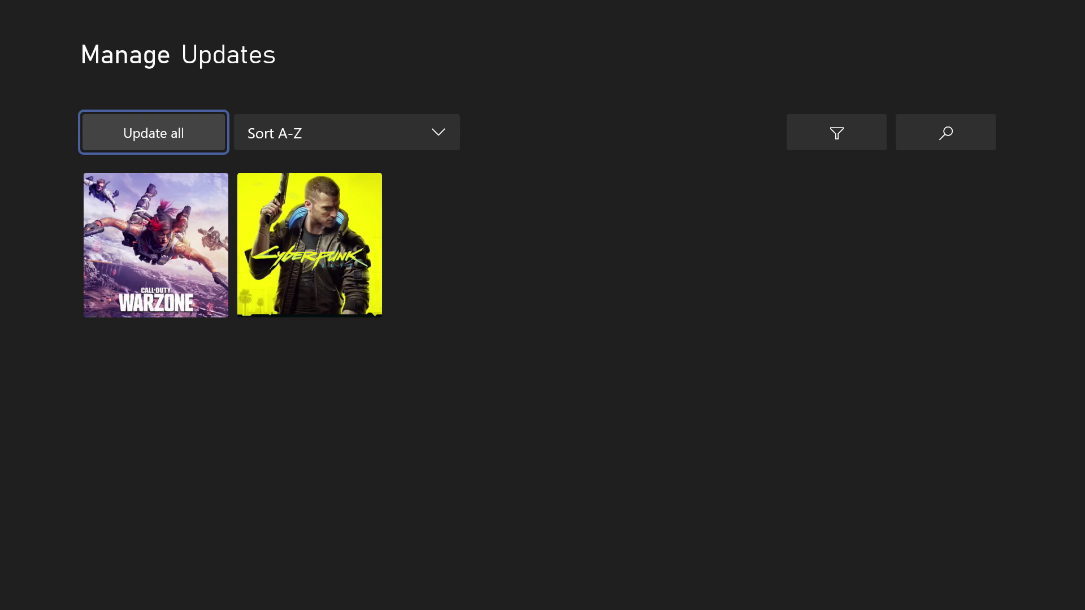
- Return to the console's home screen and open the Microsoft Store
key("super")
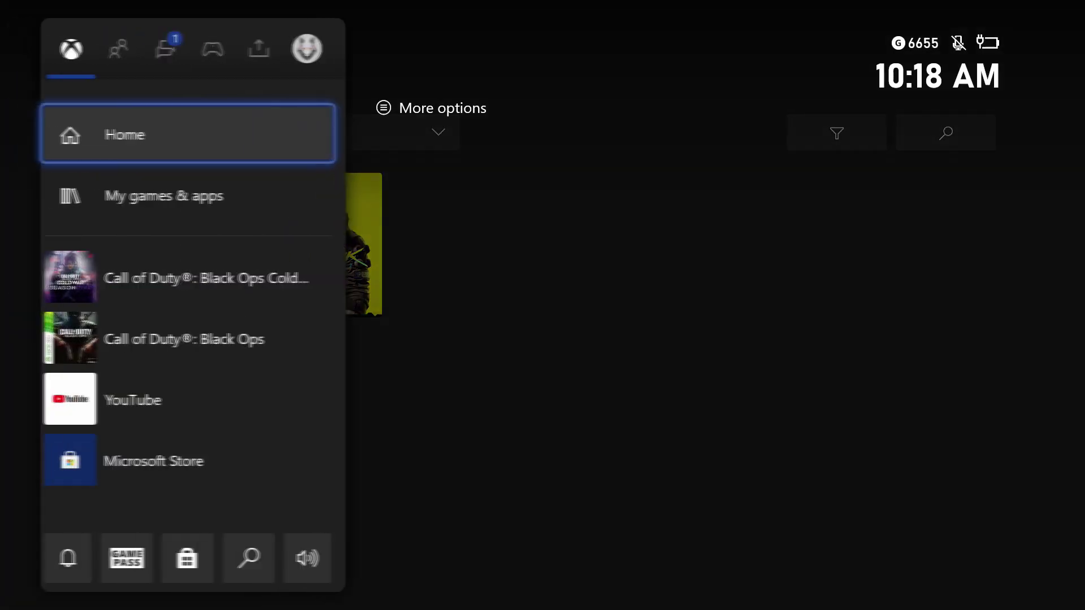
key("Return")
key("Right")
key("Right")
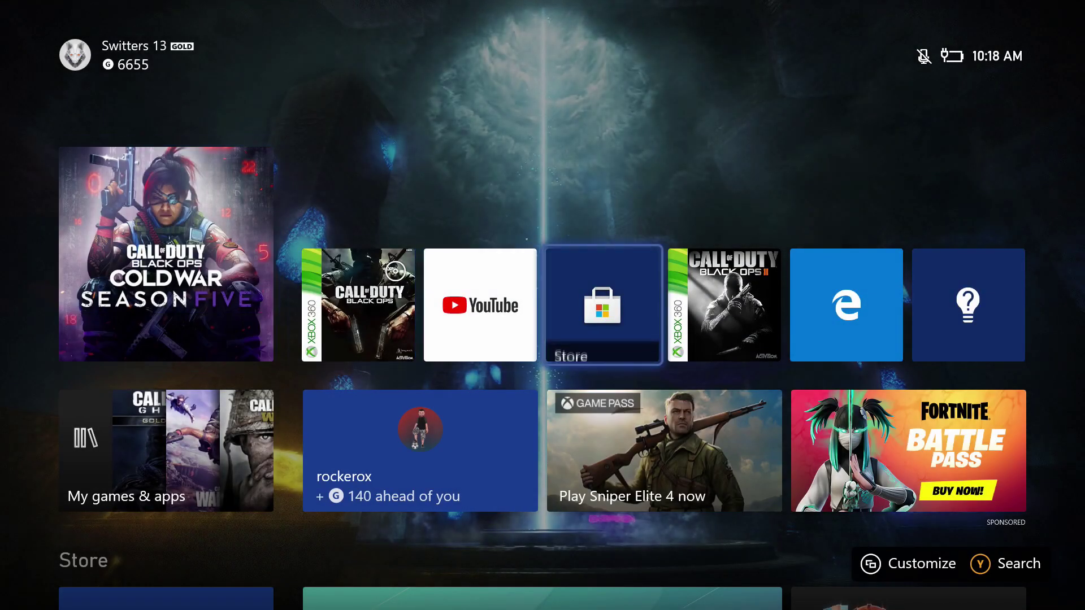
key("Return")
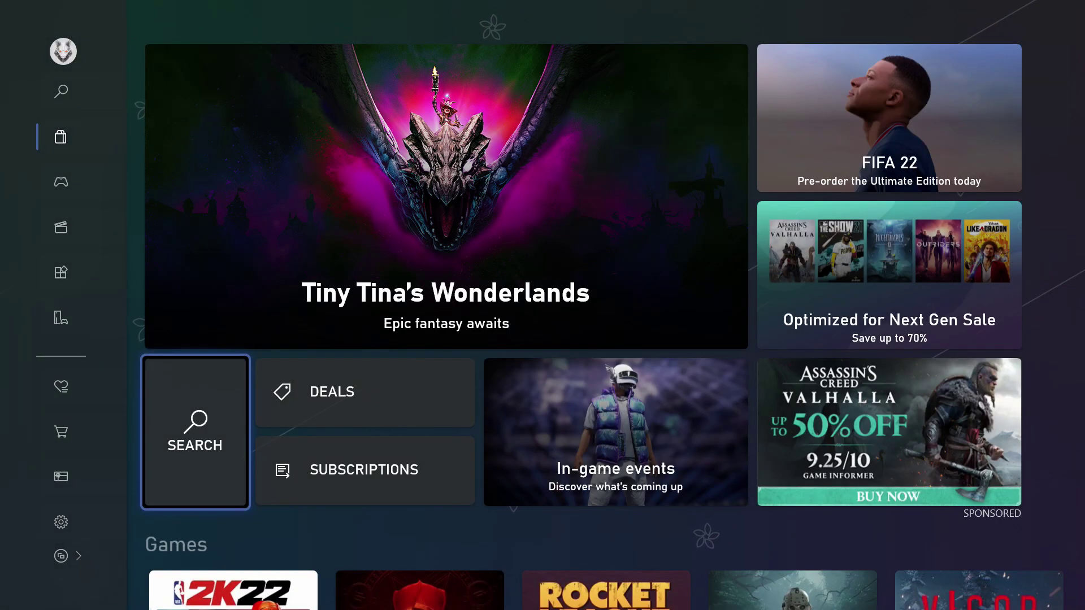
- Examine the store's sections one after another, from Games down to Settings
key("Down")
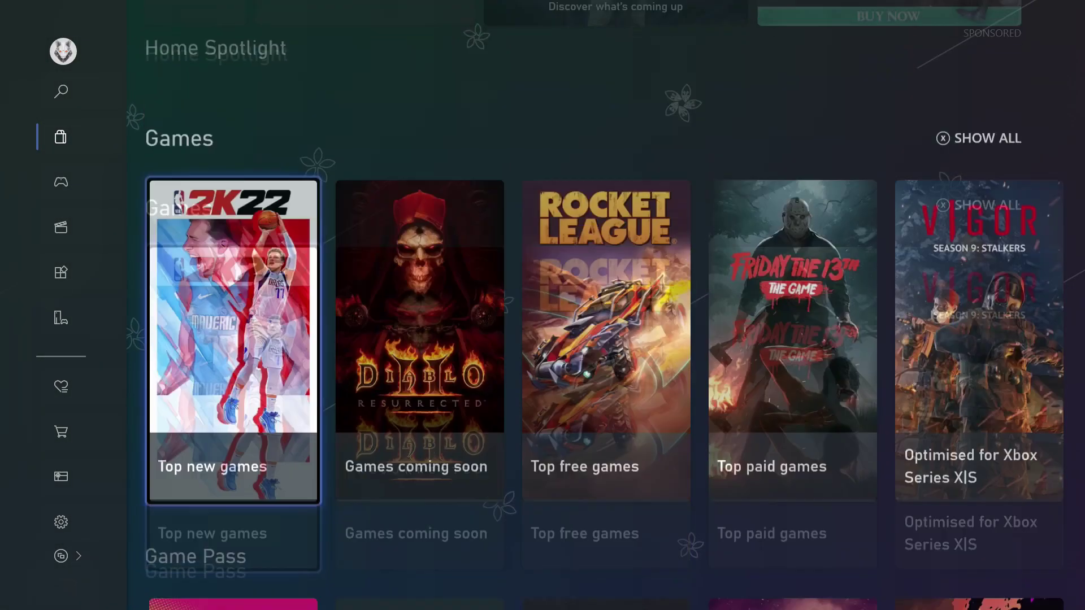
key("Left")
key("Down")
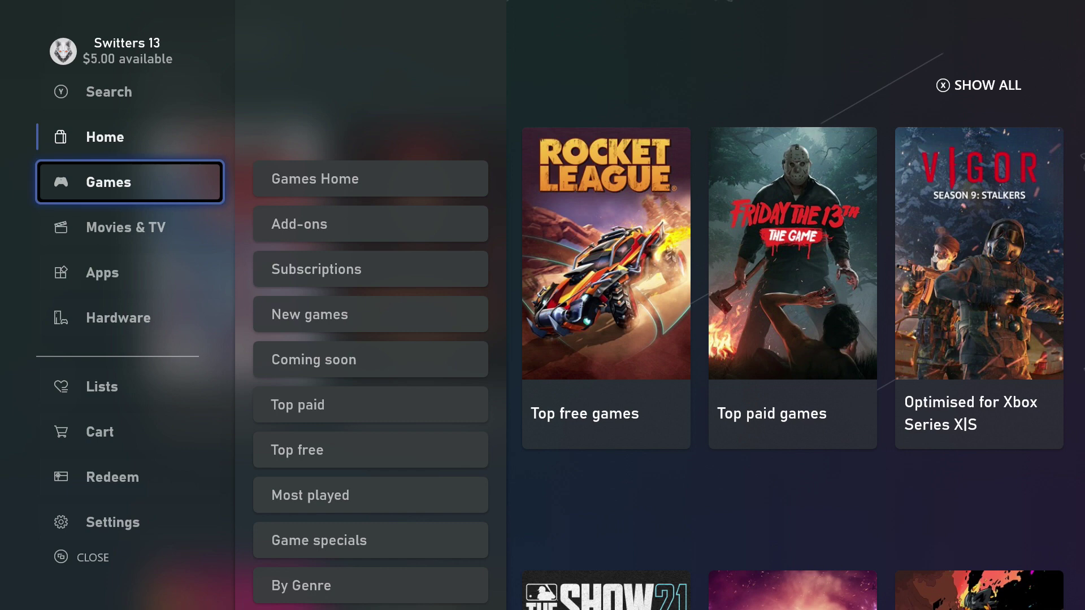
key("Down")
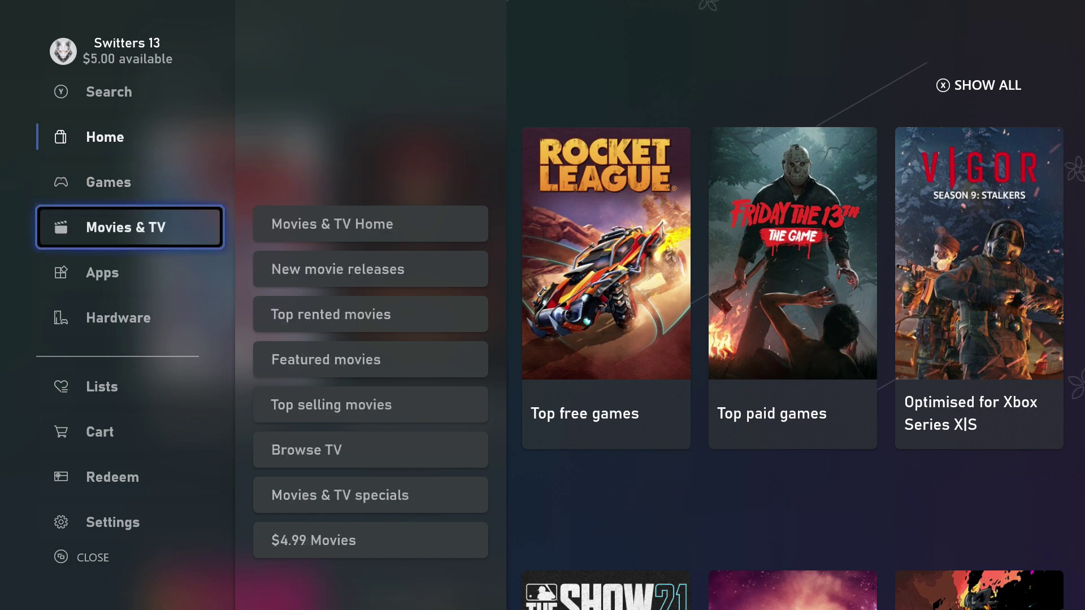
key("Down")
key("Down")
key("Down")
key("Down")
key("Down")
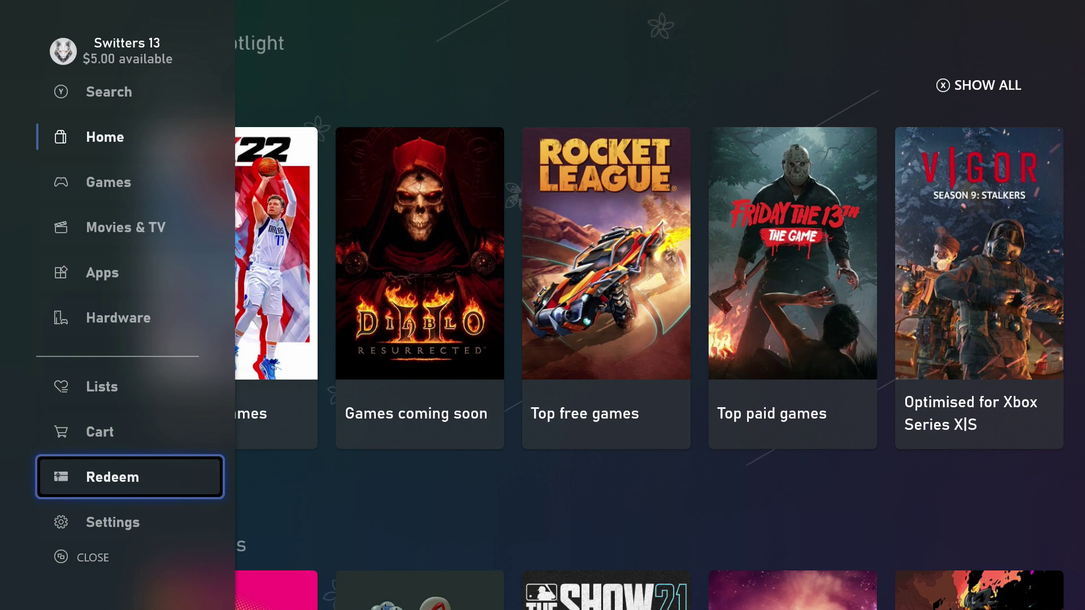
key("Down")
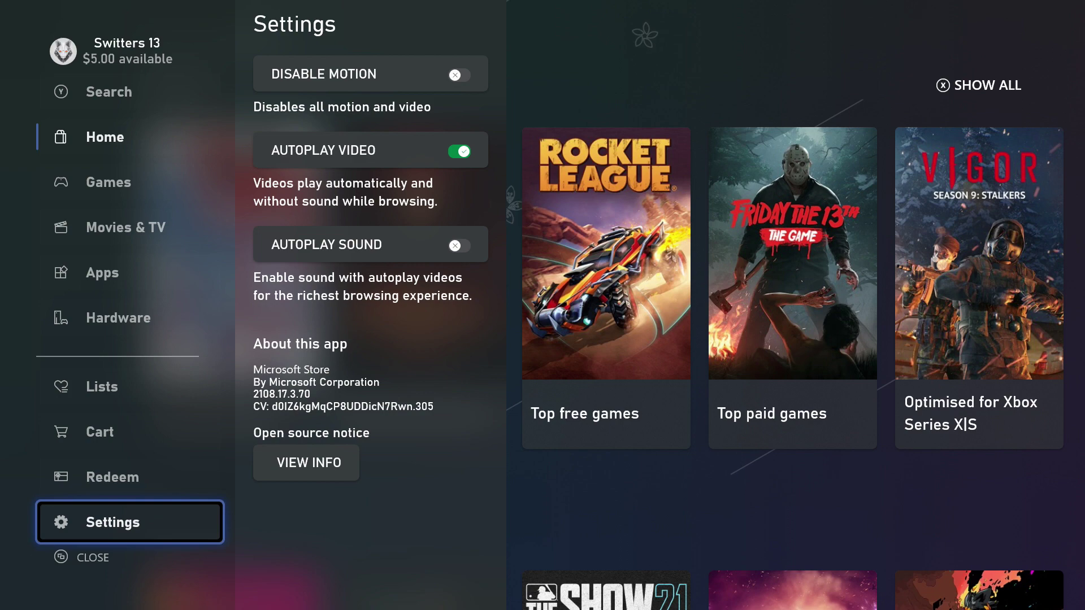
- Go back up to the store's Games section and open Games Home
key("Up")
key("Up")
key("Up")
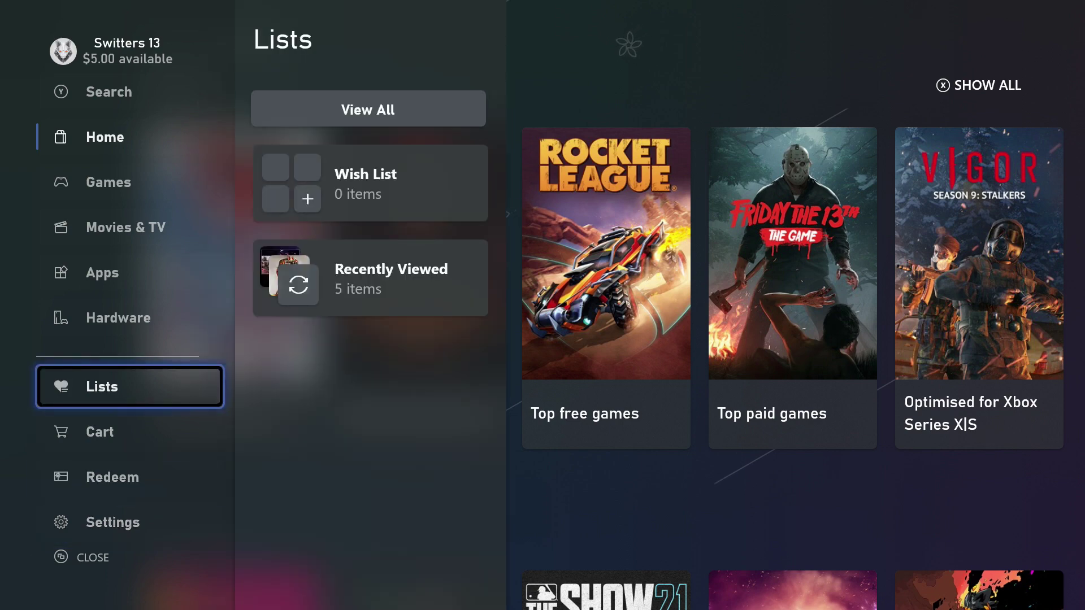
key("Up")
key("Up")
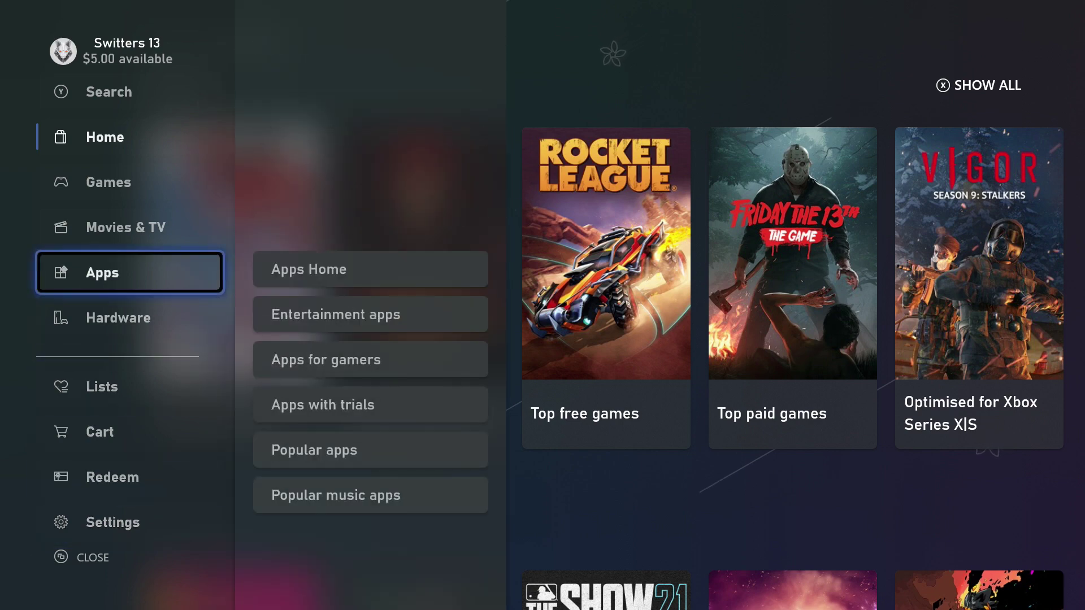
key("Up")
key("Up")
key("Right")
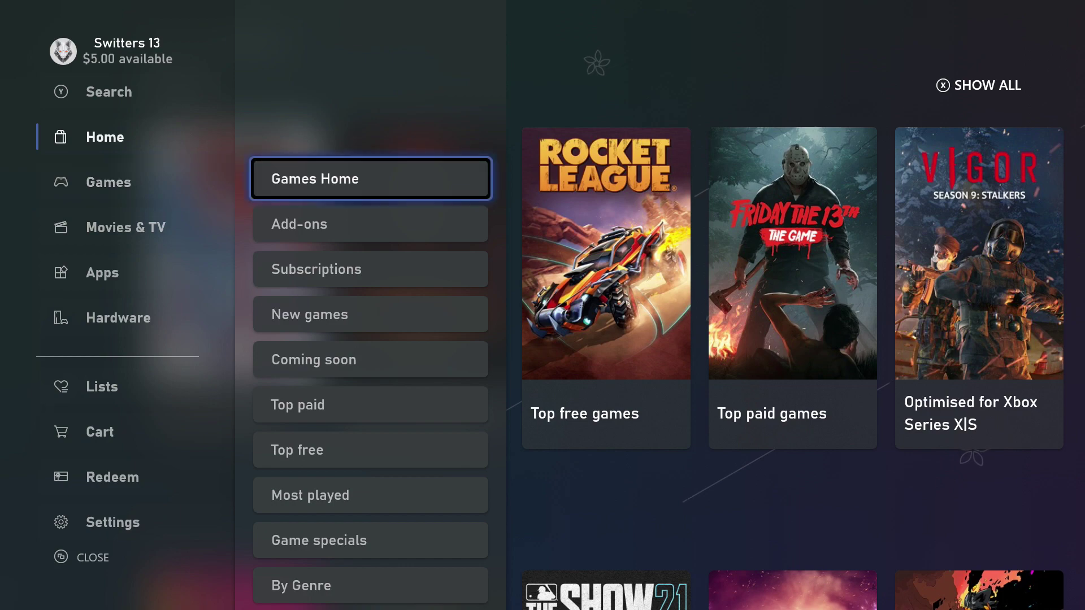
key("Return")
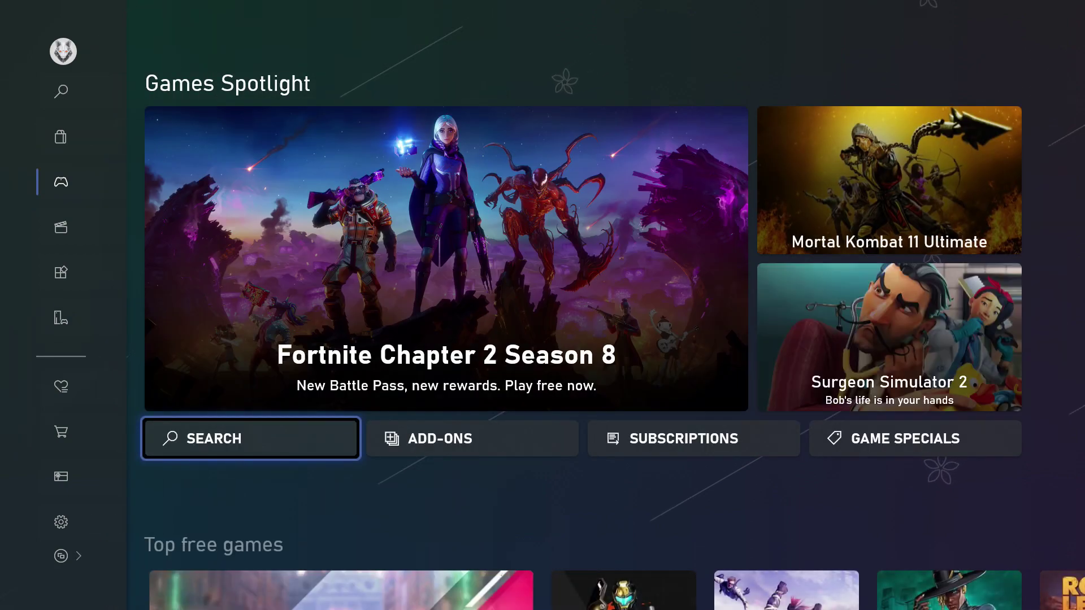
- Browse the Top free games row from Asphalt 9: Legends to Roblox and return to the search option
key("Down")
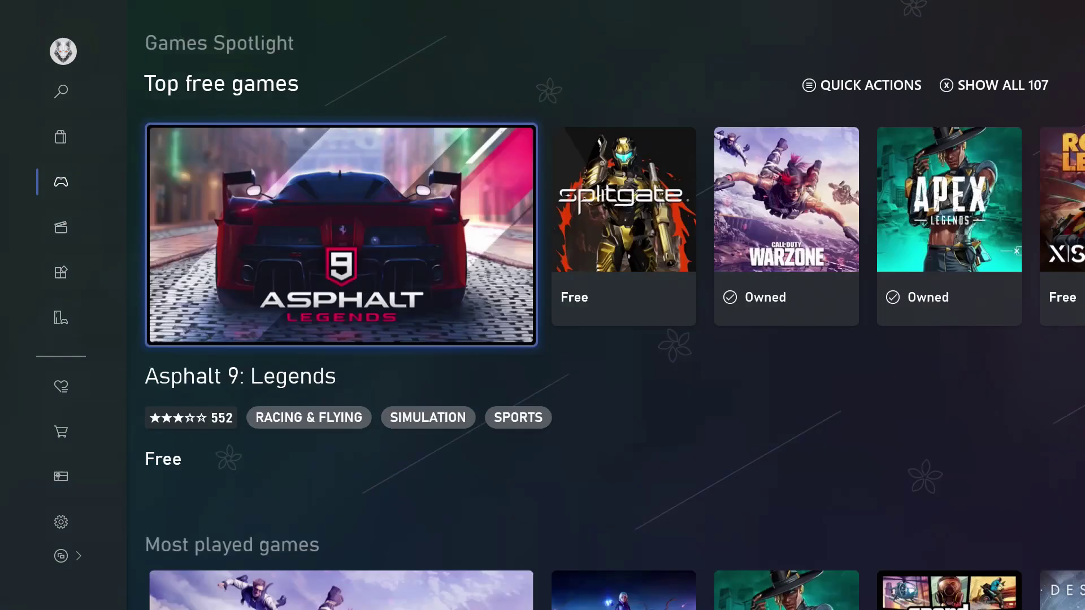
key("Right")
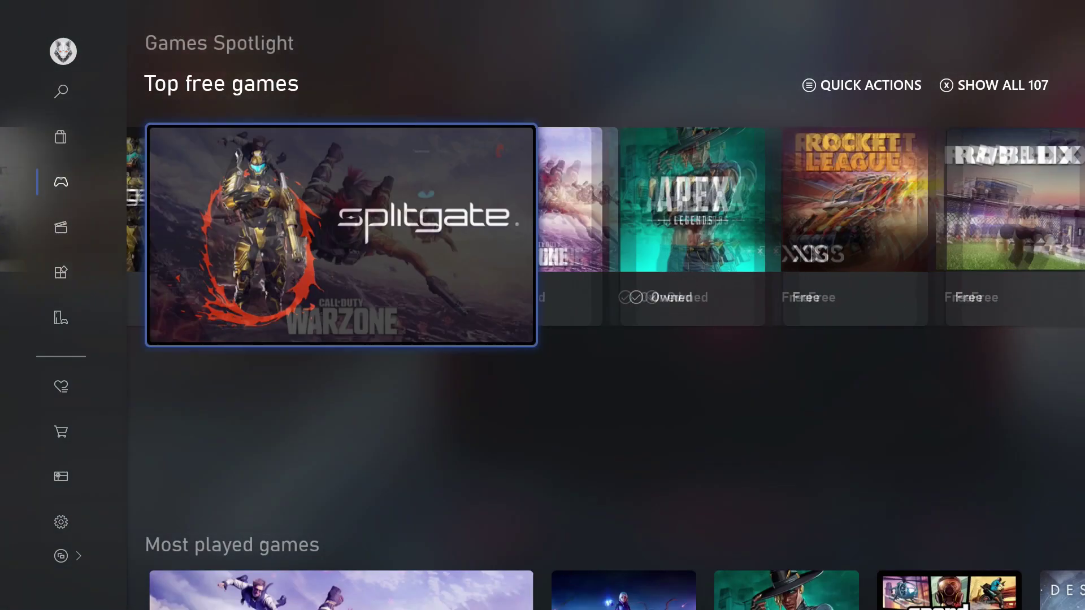
key("Right")
key("Right")
key("Right")
key("Right")
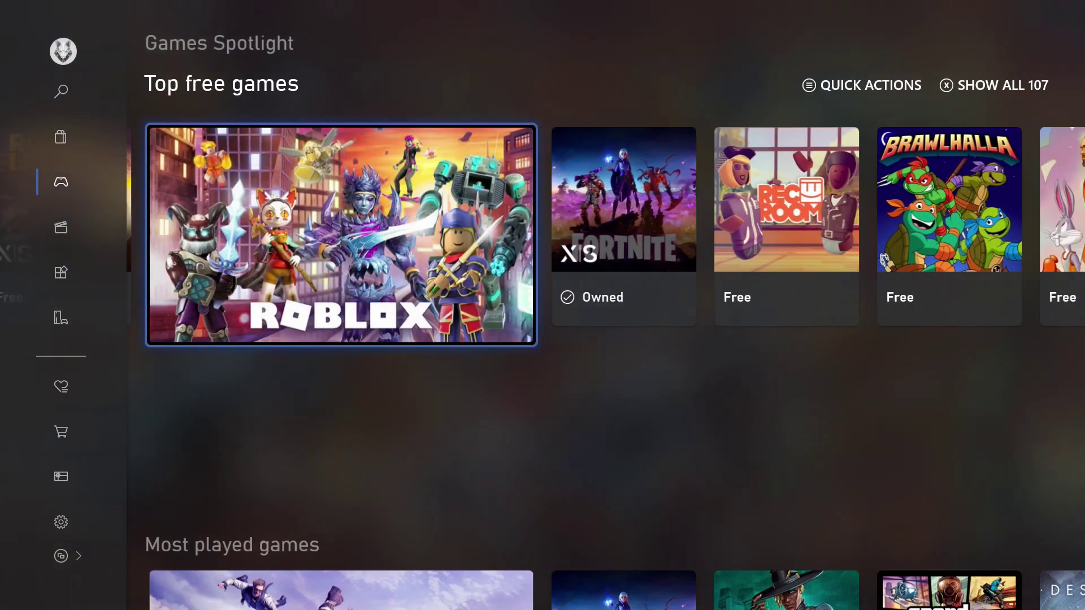
key("Left")
key("Up")
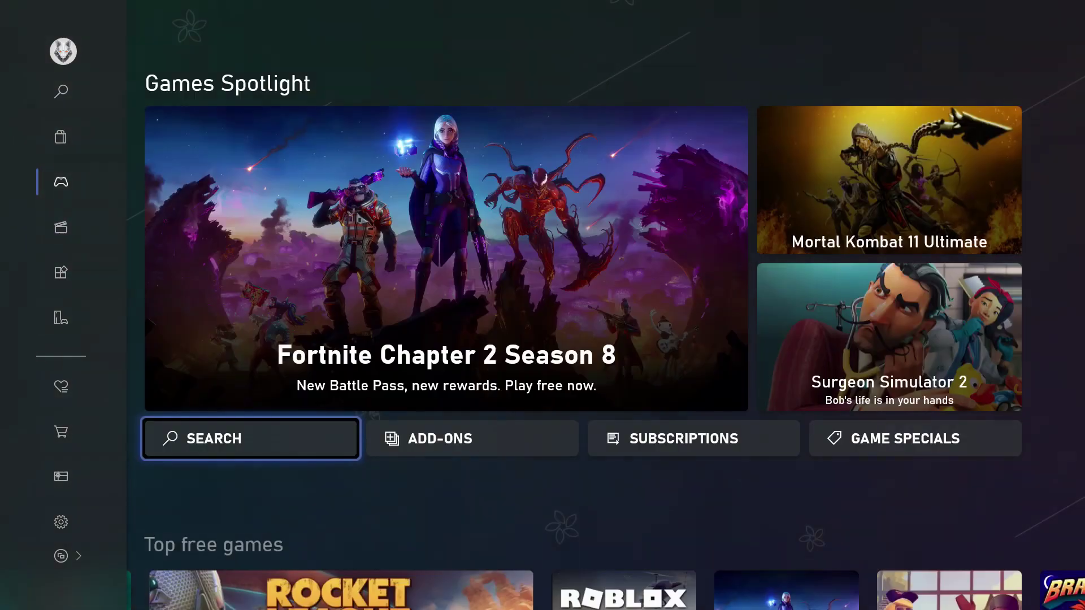
- Search the Microsoft Store for "Vanguard beta" and show the full results
key("Return")
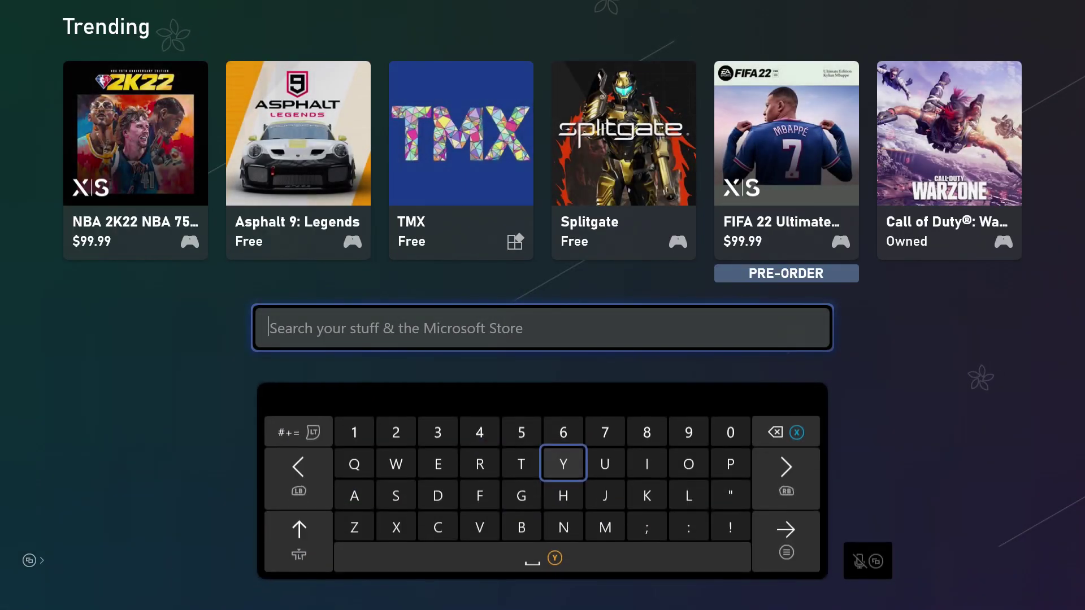
key("Down")
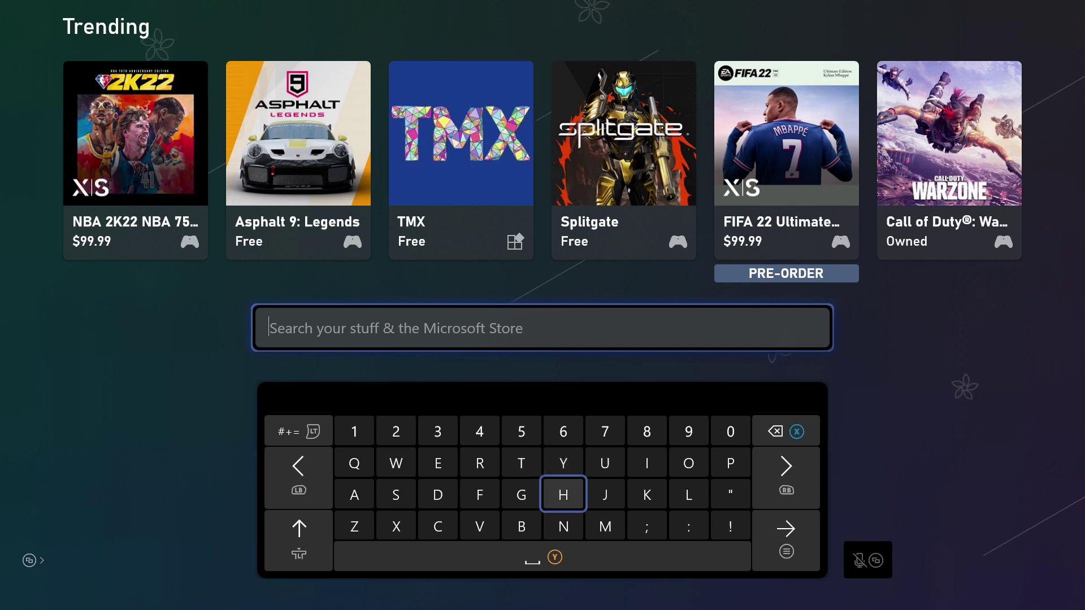
key("Down")
key("Left")
key("Left")
key("Return")
key("Up")
key("Left")
key("Left")
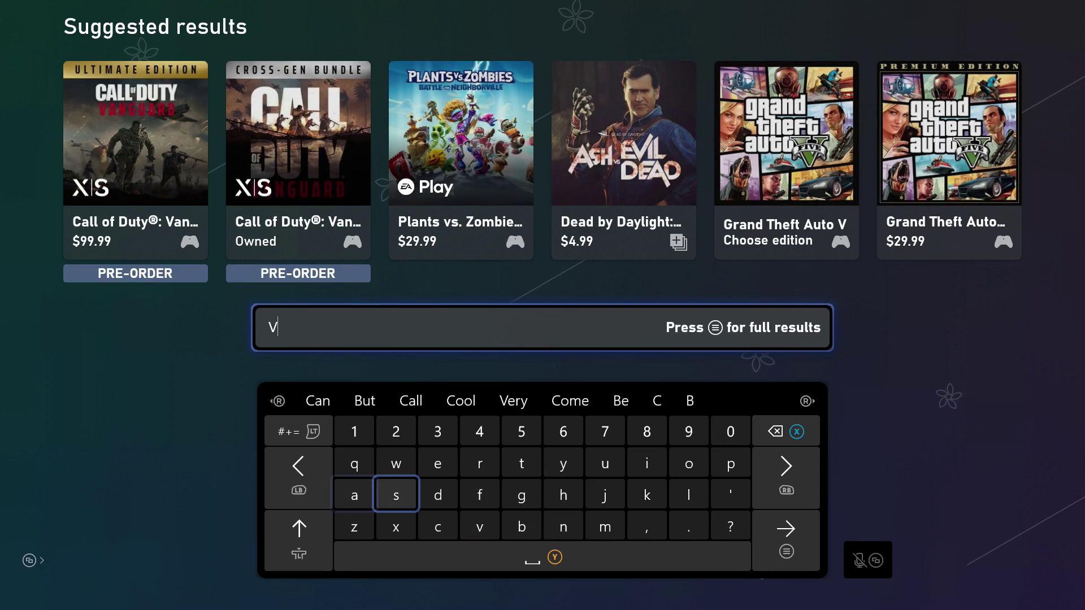
key("Left")
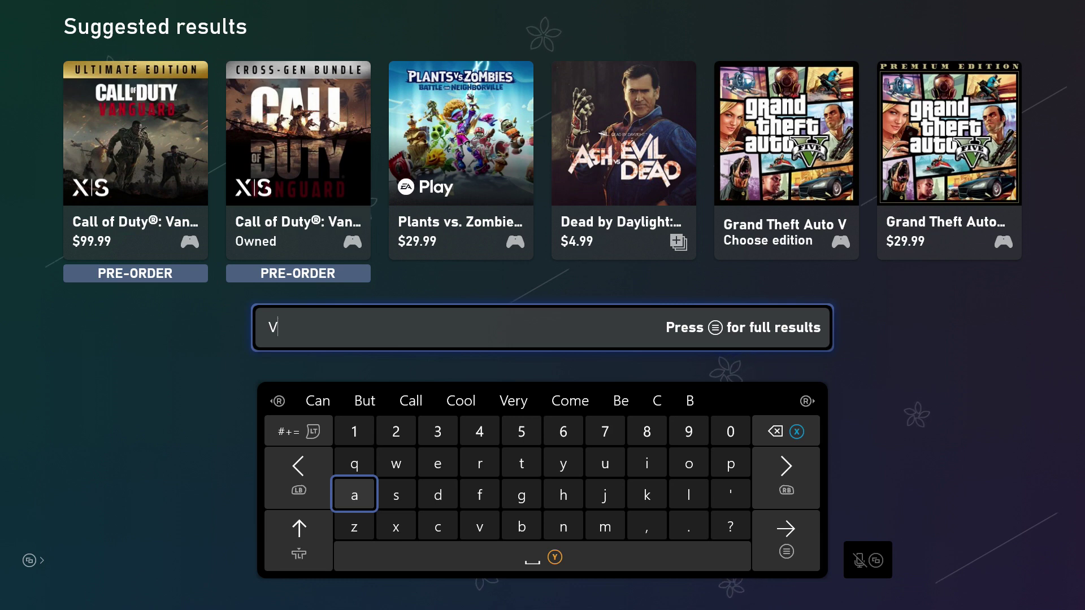
key("Return")
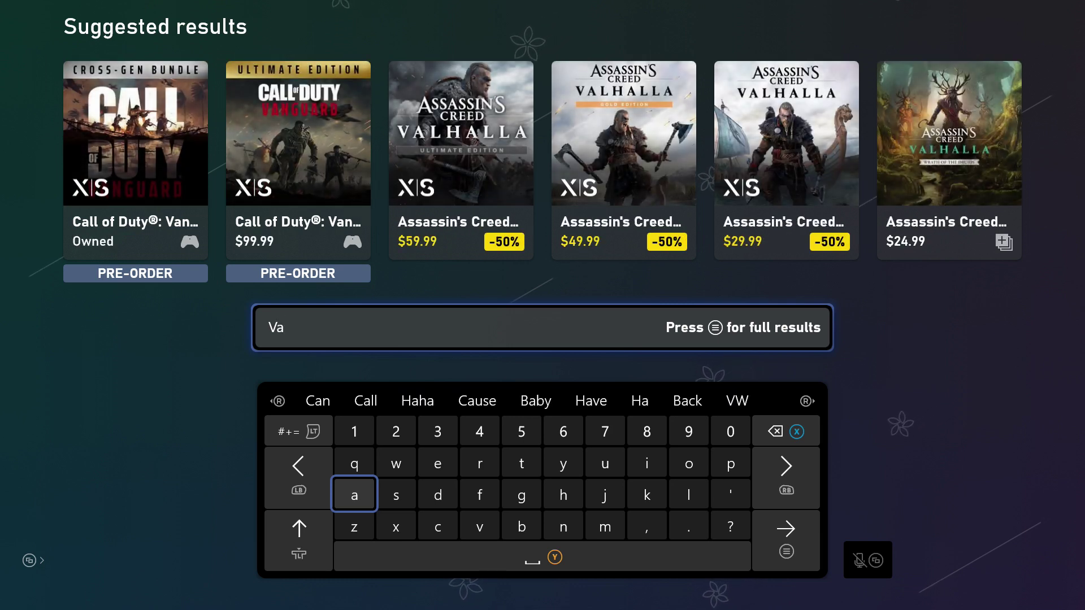
key("Down")
key("Right")
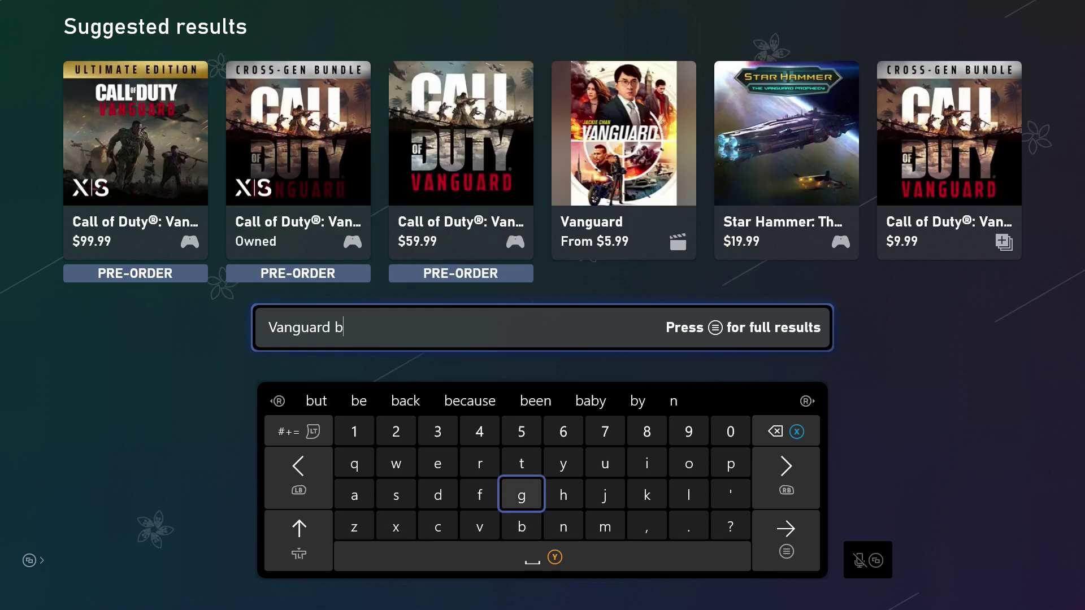
key("Up")
key("Left")
key("Left")
key("Return")
key("Right")
key("Right")
key("Return")
key("Down")
key("Left")
key("Left")
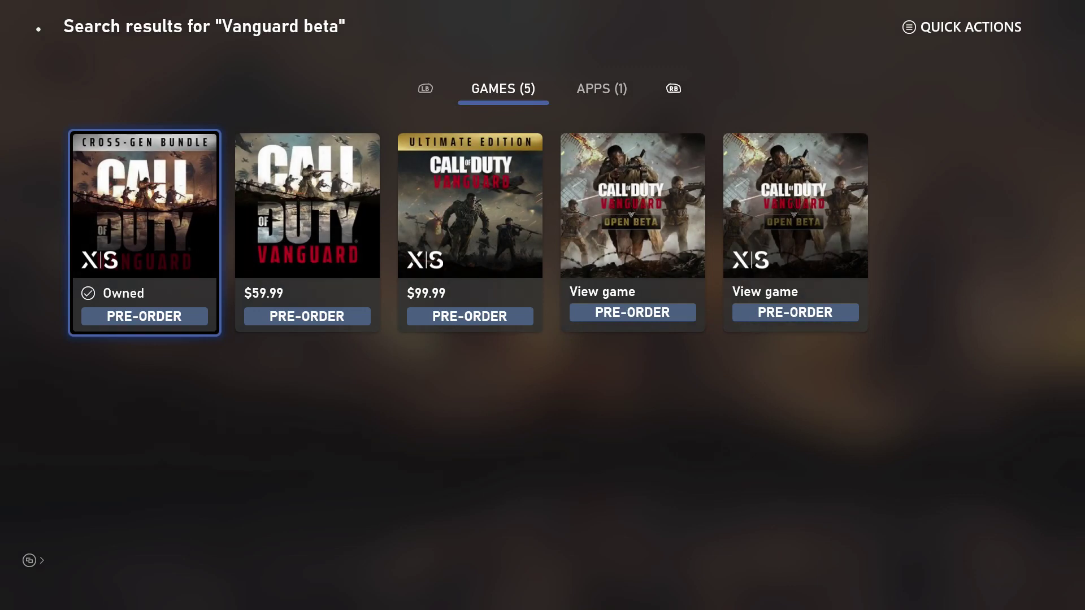
- Look through all the game results, from the Vanguard Cross-Gen Bundle to the Xbox Series X|S Open Beta and back
key("Right")
key("Right")
key("Right")
key("Right")
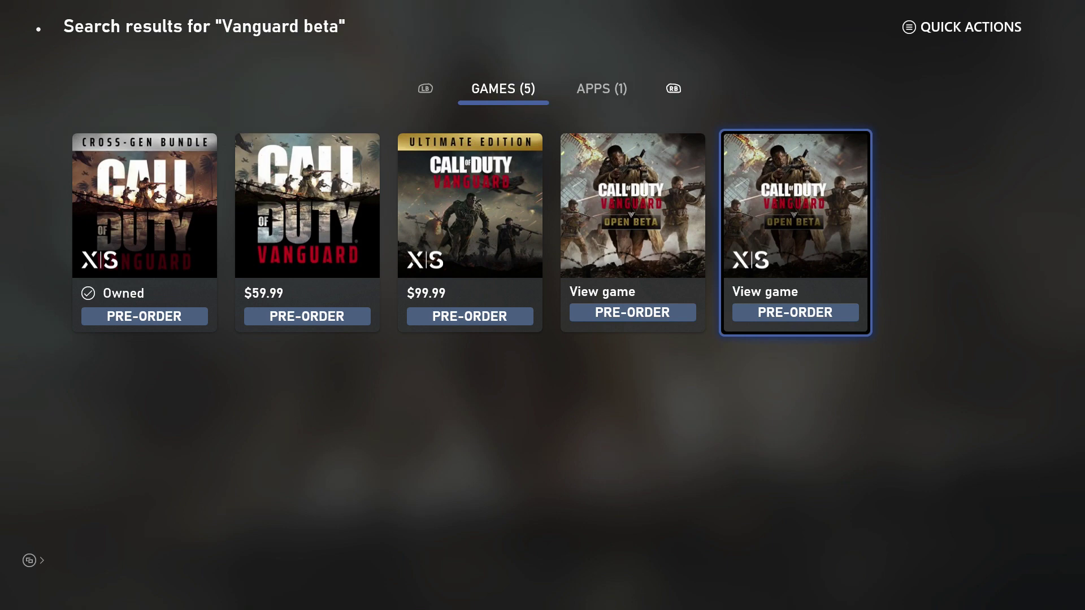
key("Left")
key("Left")
key("Left")
key("Left")
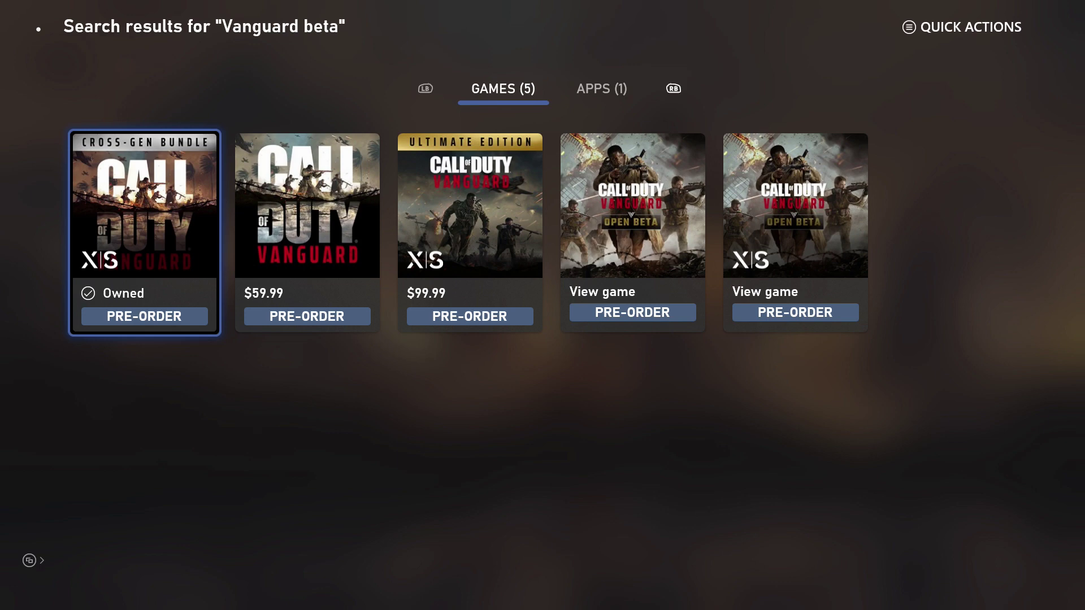
- Compare the Ultimate Edition and the two Open Beta listings, ending on the Xbox Series X|S version of the Open Beta
key("Right")
key("Right")
key("Right")
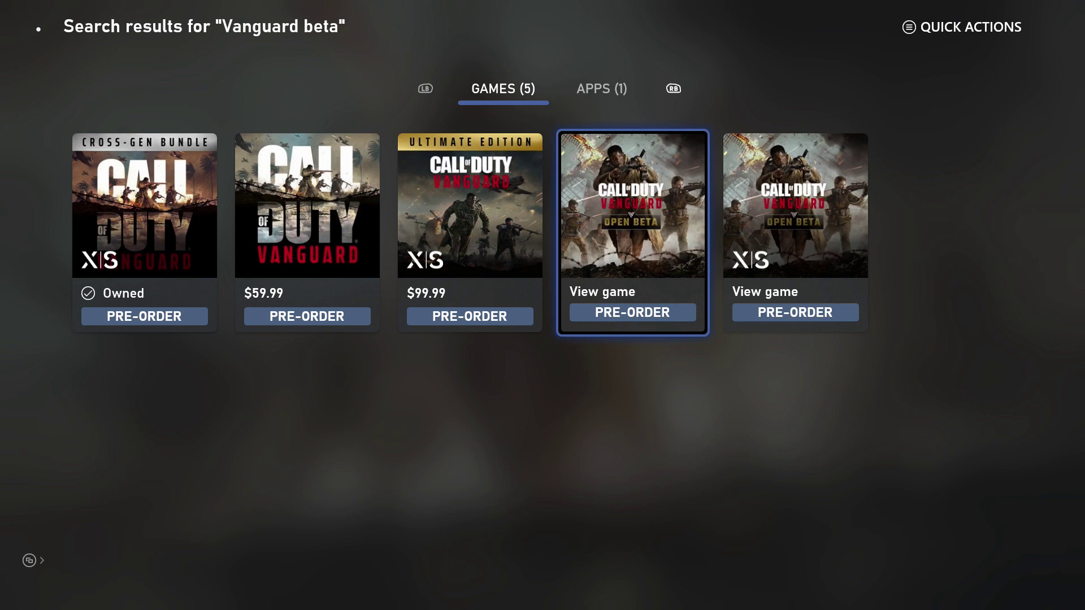
key("Right")
key("Left")
key("Left")
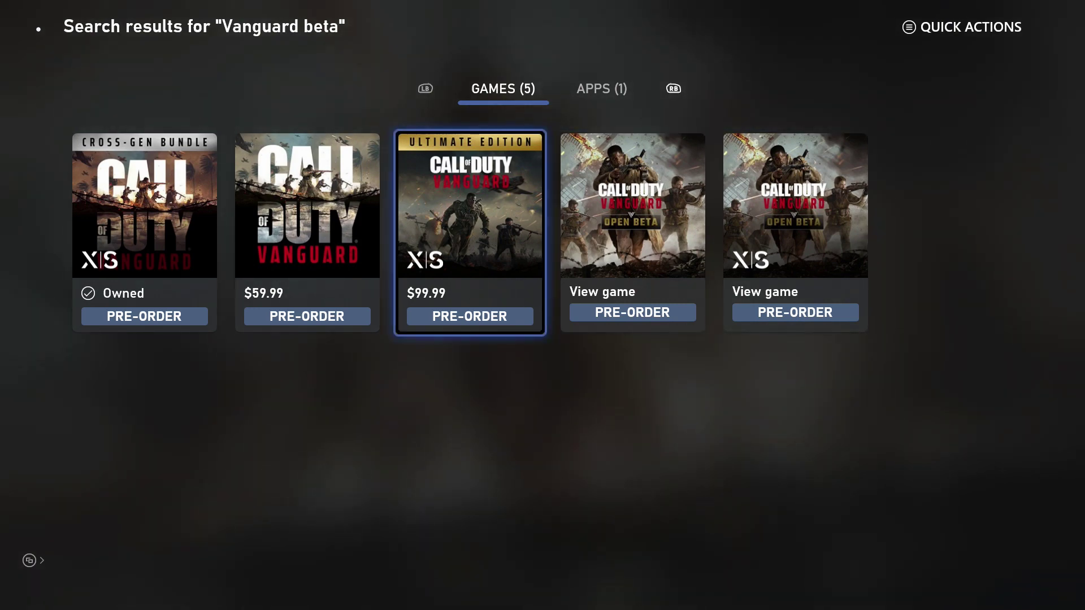
key("Right")
key("Left")
key("Right")
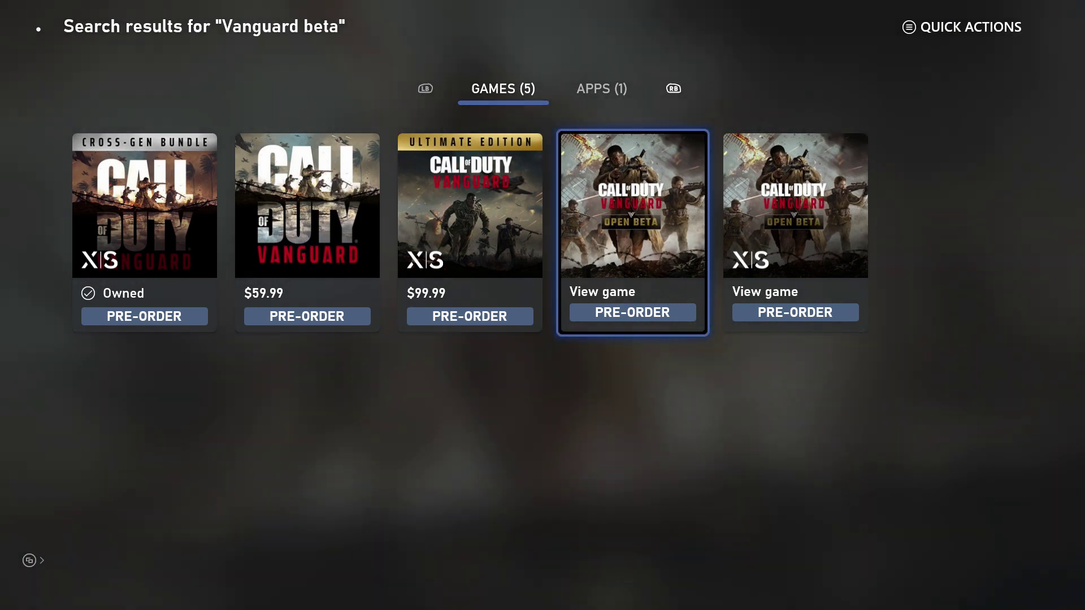
key("Right")
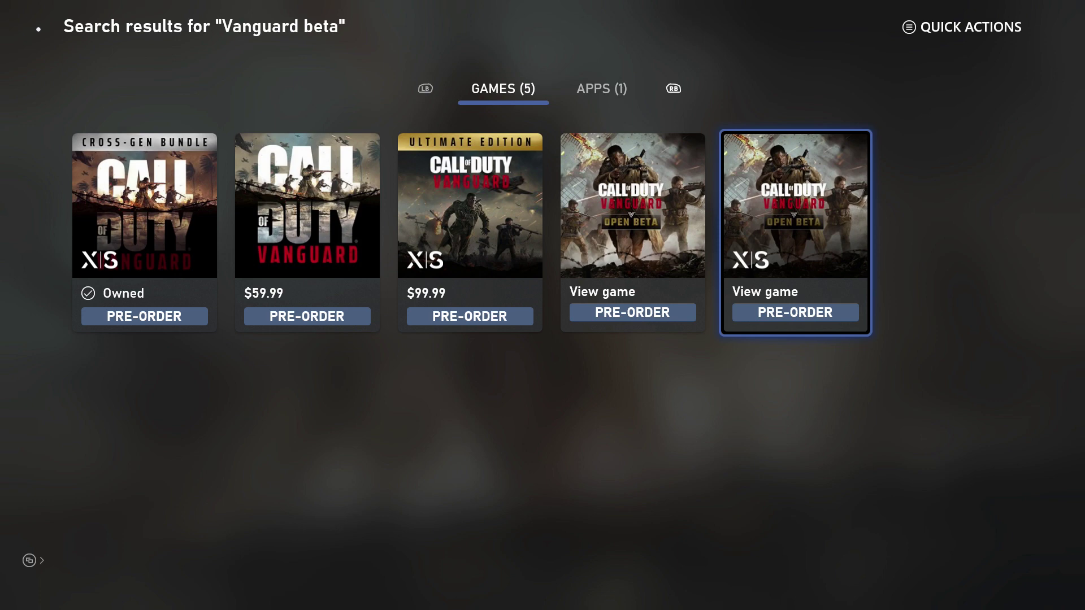
- Open the Vanguard Xbox Series X|S Open Beta listing and start its installation with the option to choose what to install
key("Return")
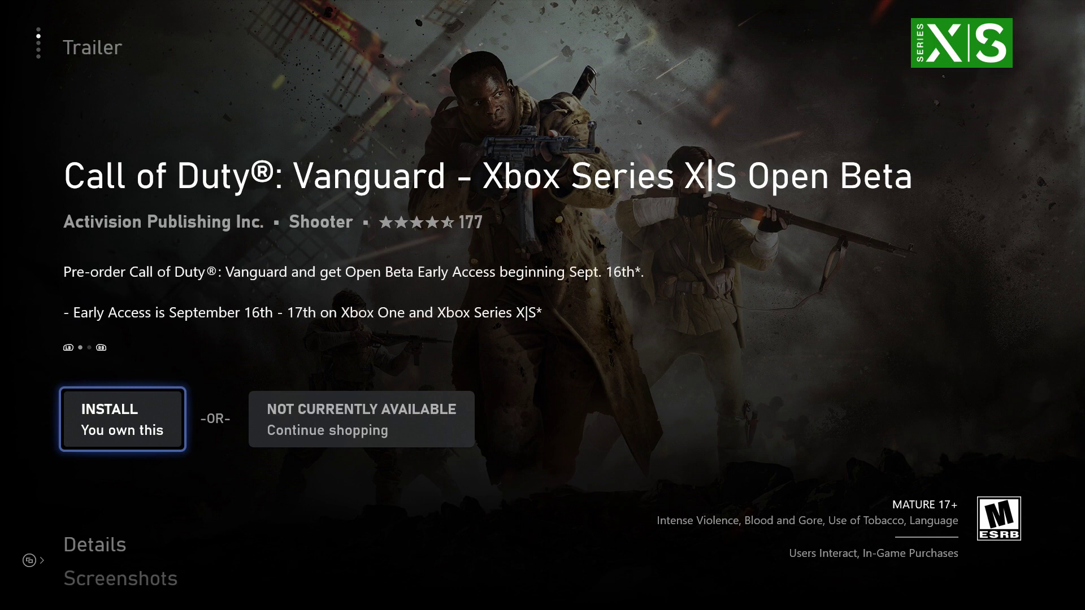
key("Return")
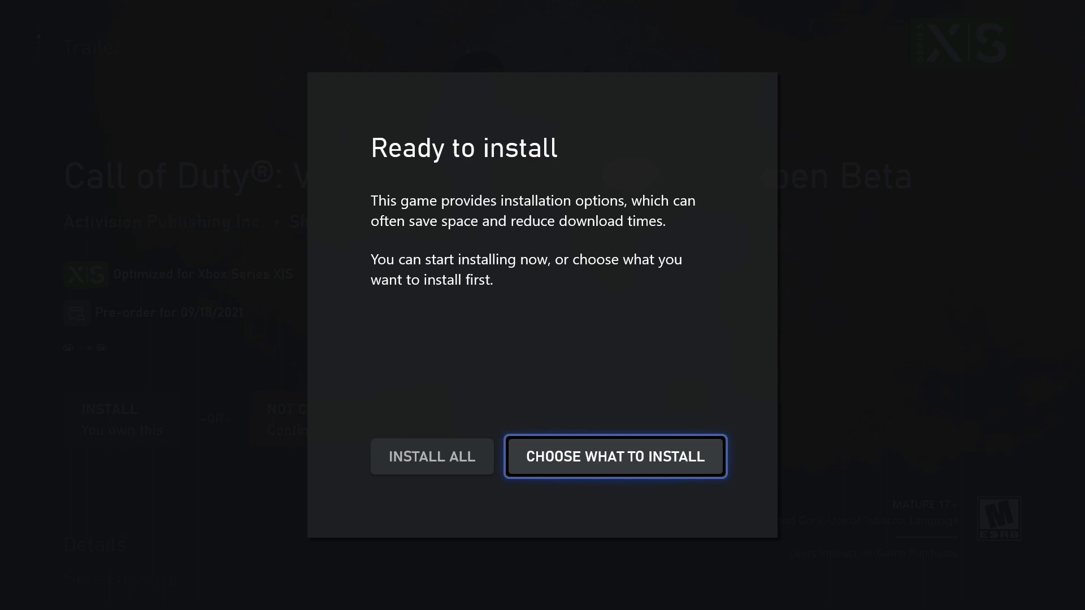
key("Return")
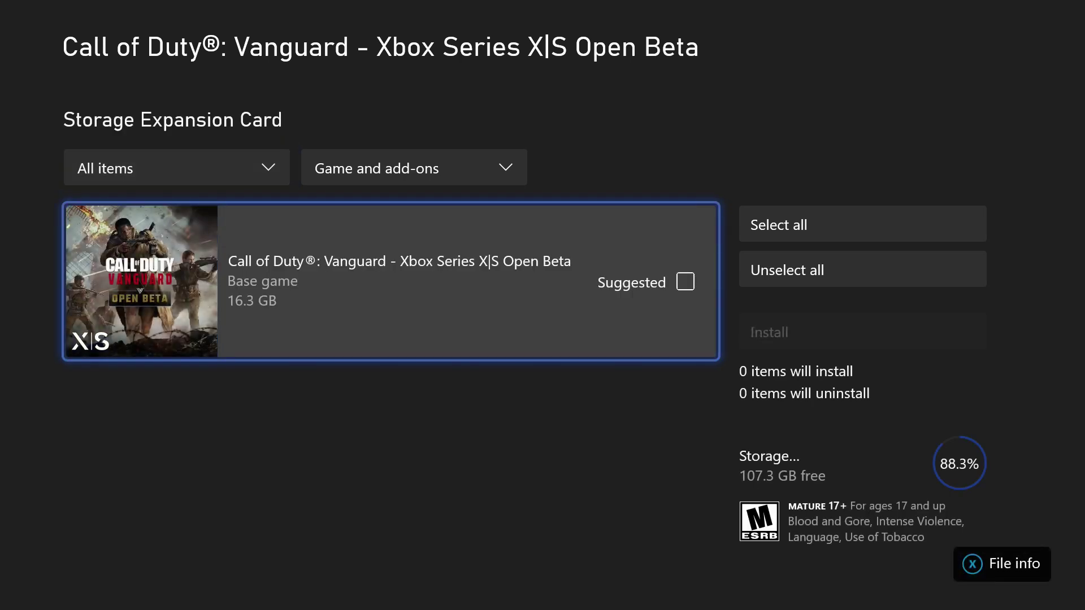
- Select the Open Beta base game for installation and start installing it on the Storage Expansion Card
key("Return")
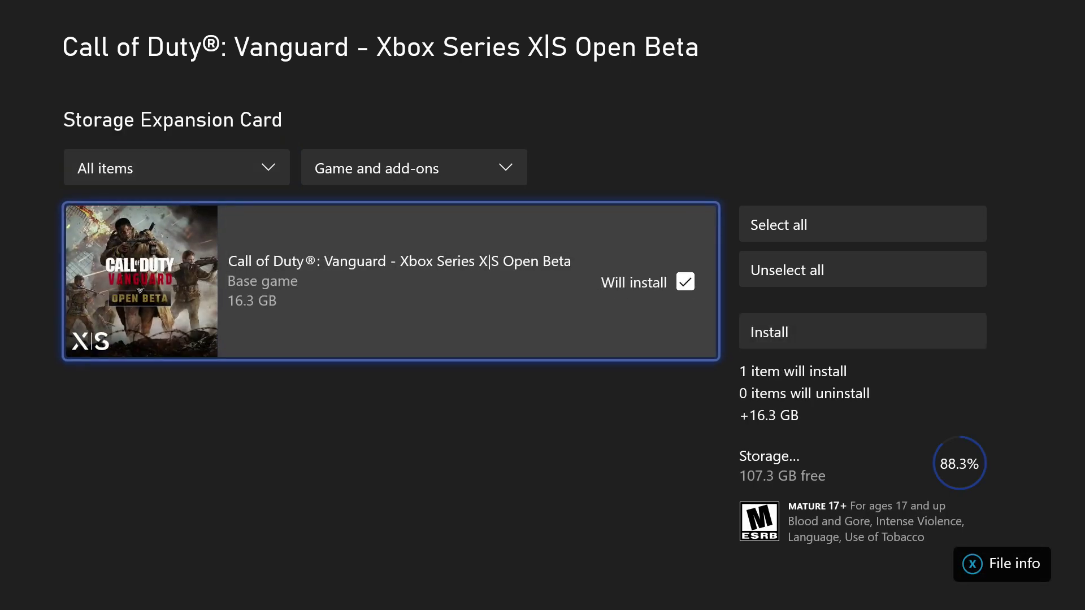
key("Right")
key("Down")
key("Down")
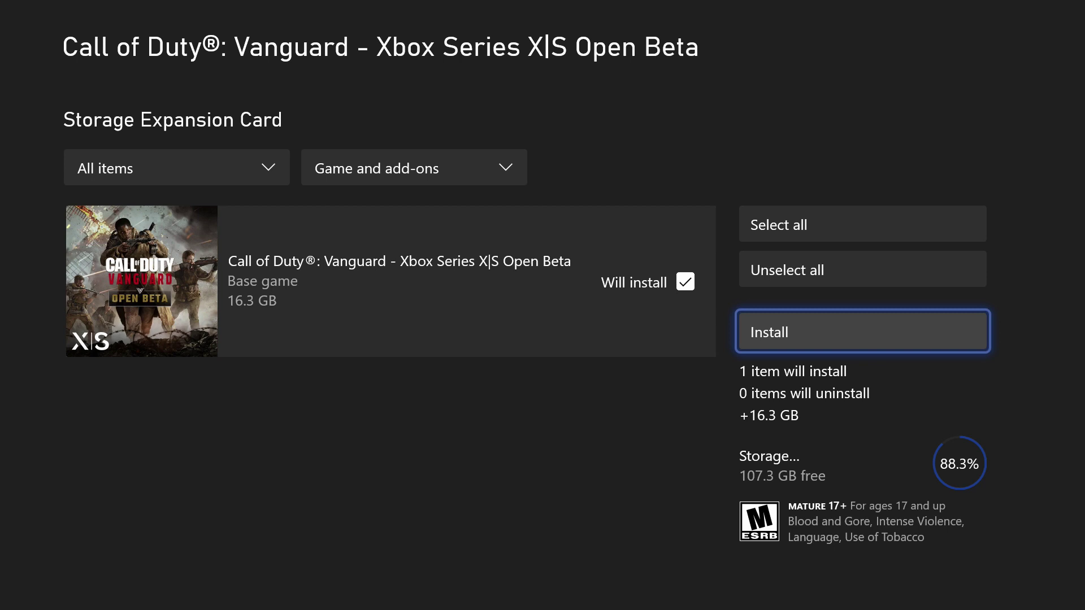
key("Return")
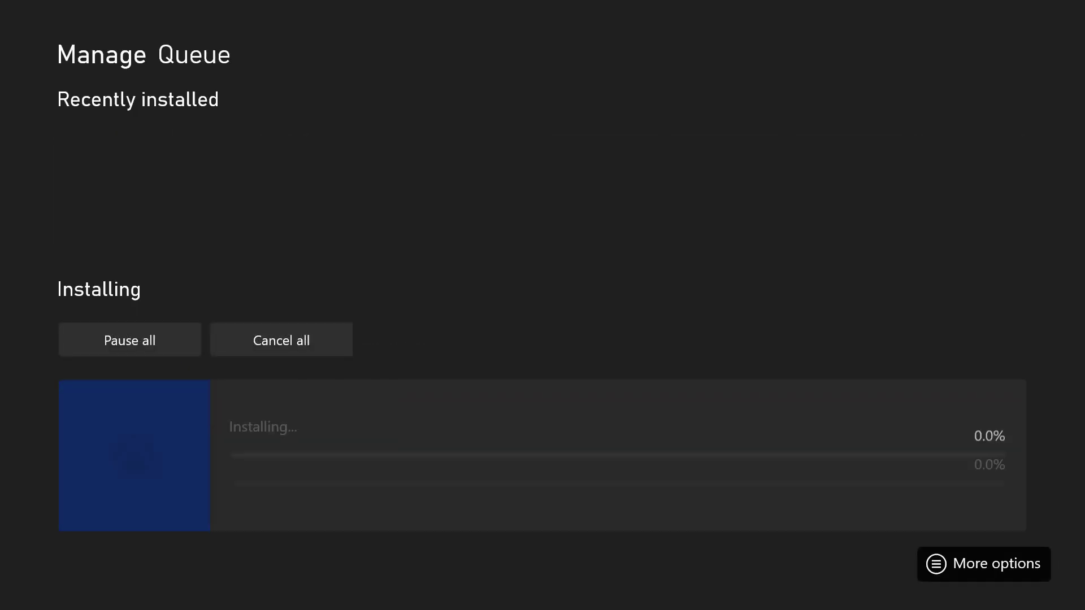